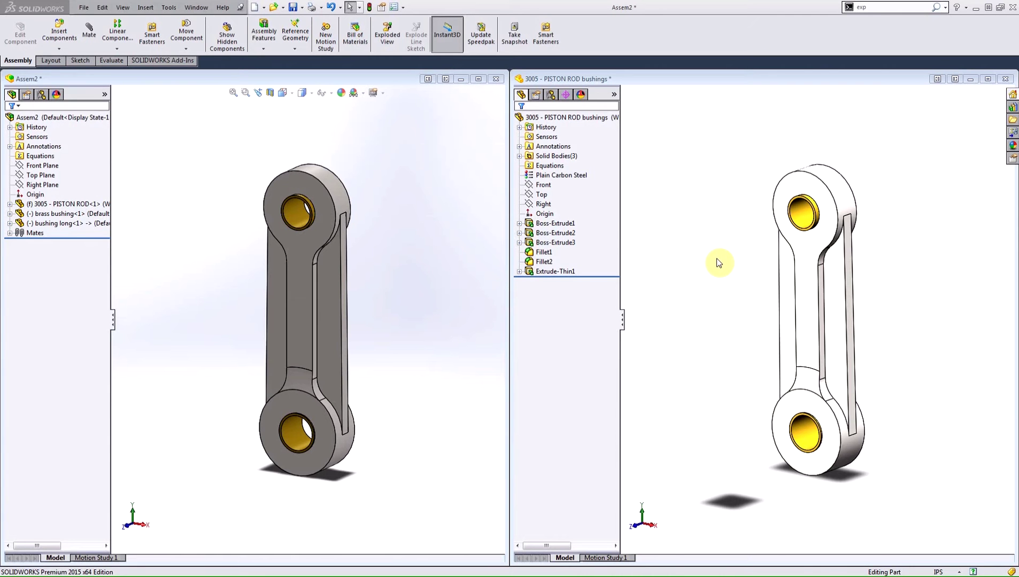
# Step: Make the Assem2 assembly window the active document
pyautogui.click(448, 222)
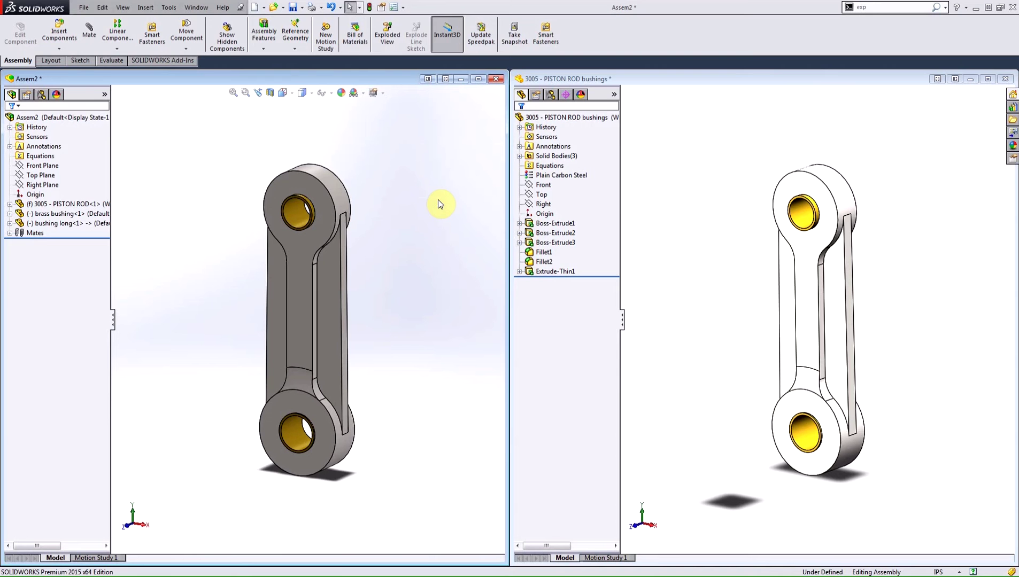
# Step: Add an explode step pulling the brass bushing and long bushing out of the piston rod holes
pyautogui.click(387, 36)
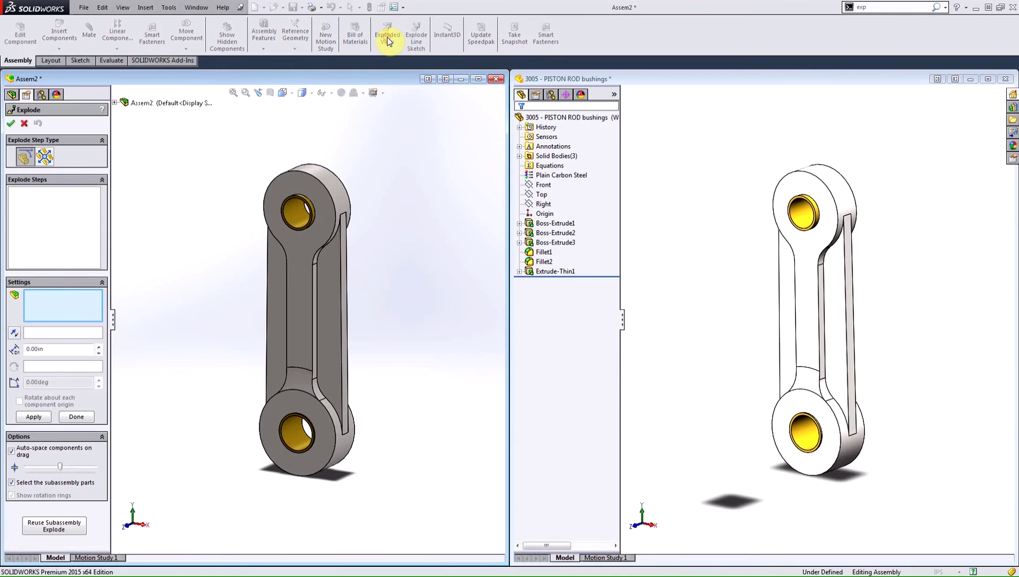
pyautogui.click(297, 209)
pyautogui.click(293, 437)
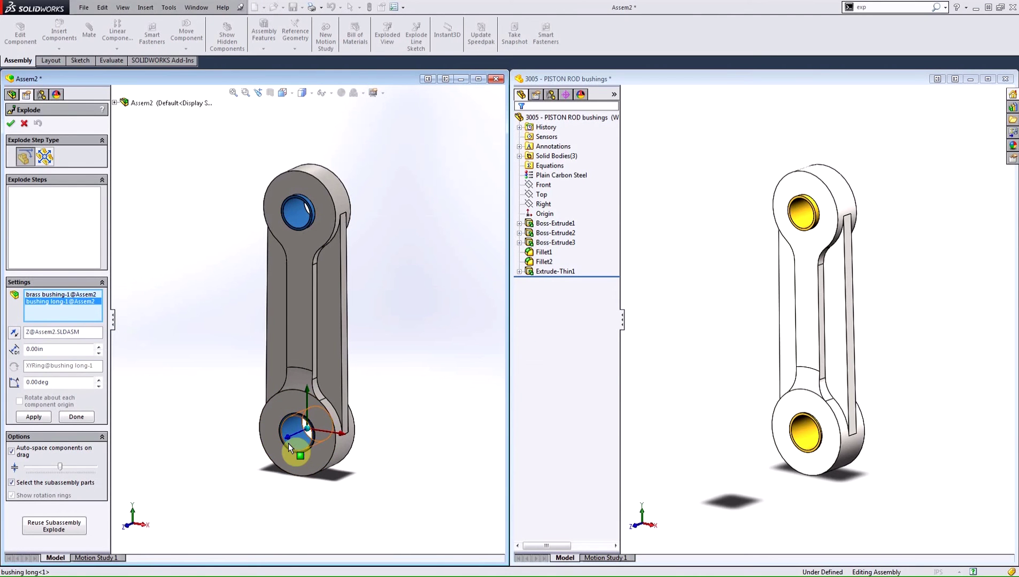
pyautogui.moveTo(286, 437); pyautogui.dragTo(56, 526)
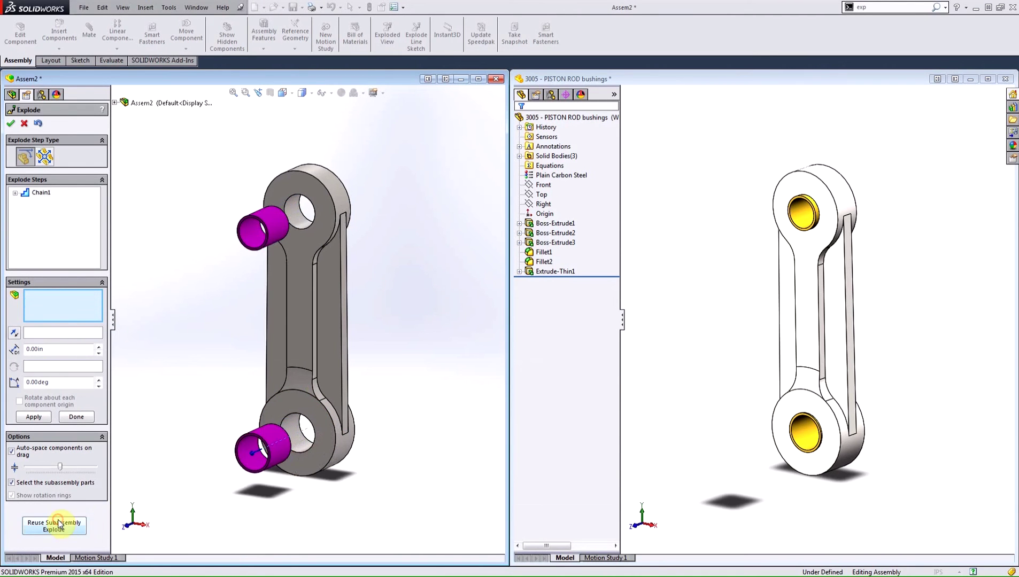
pyautogui.click(11, 124)
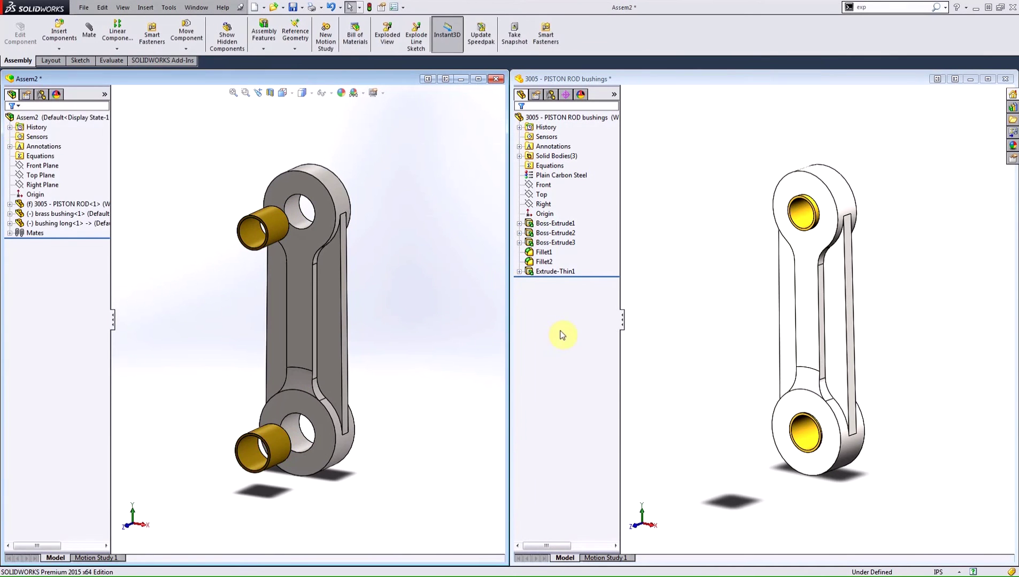
# Step: Explode both Extrude-Thin1 bushing bodies leftward out of the multibody piston rod part, then return to Assem2
pyautogui.click(662, 275)
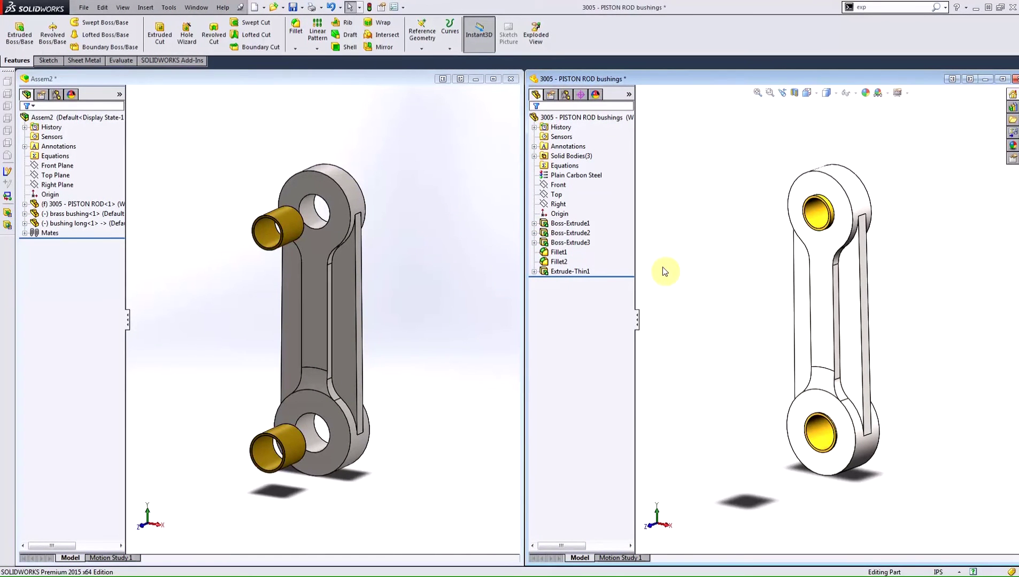
pyautogui.click(540, 44)
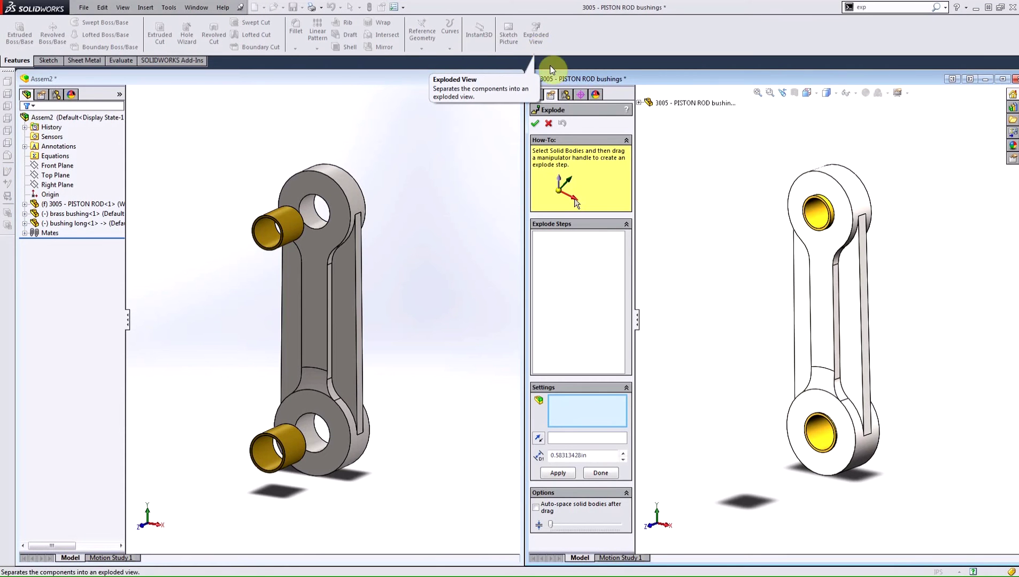
pyautogui.click(814, 215)
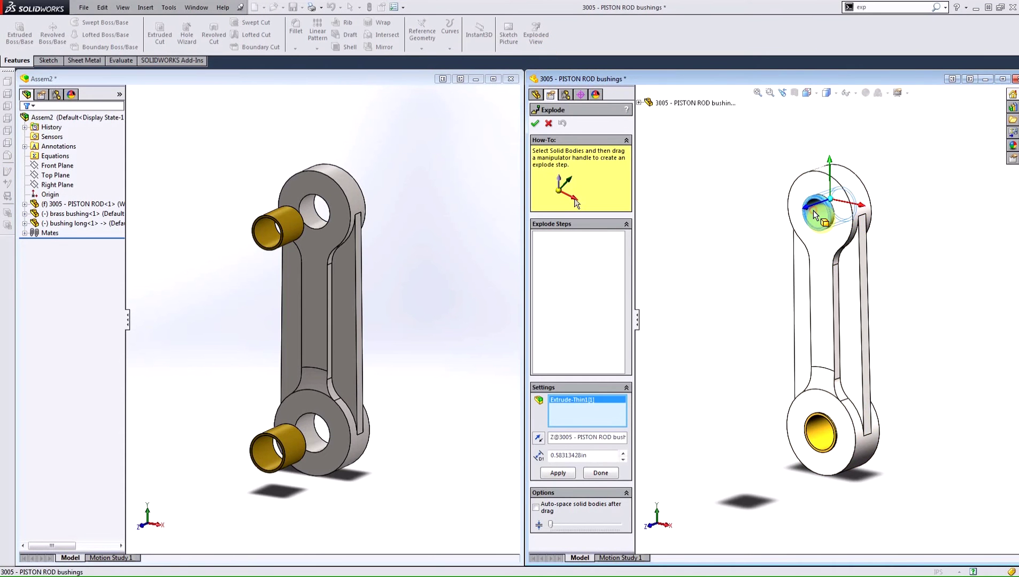
pyautogui.click(815, 435)
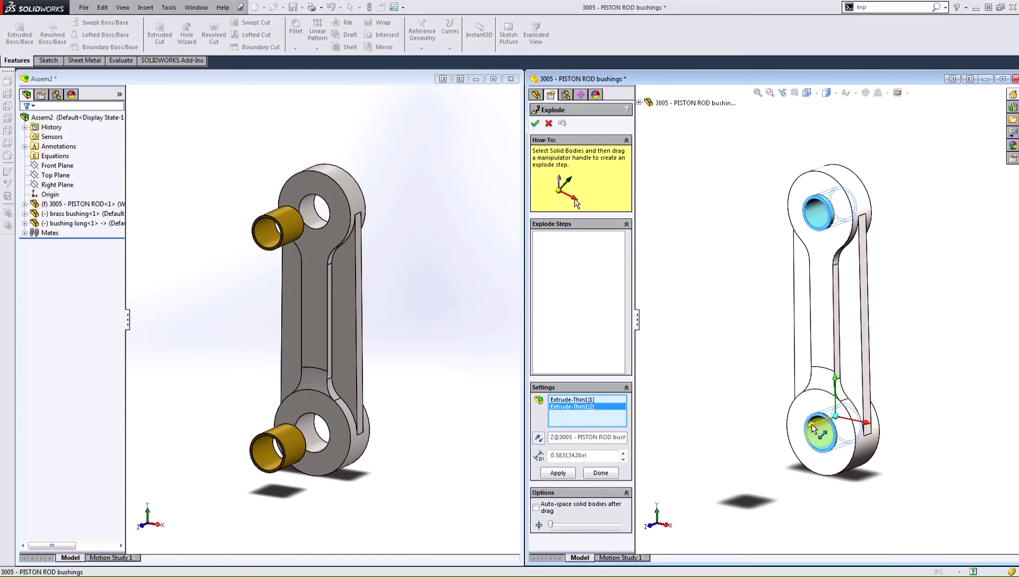
pyautogui.moveTo(812, 427); pyautogui.dragTo(744, 426)
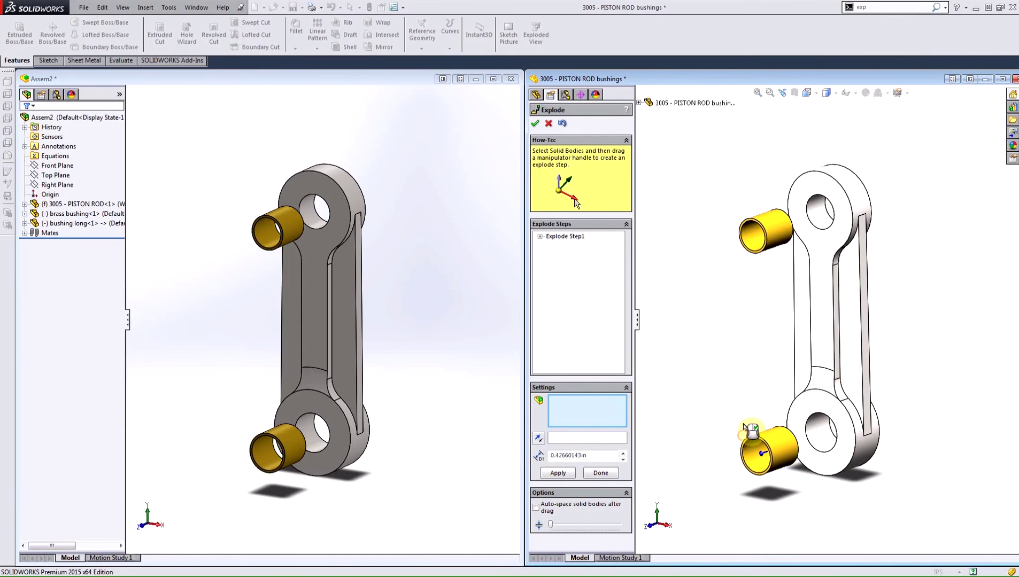
pyautogui.click(535, 123)
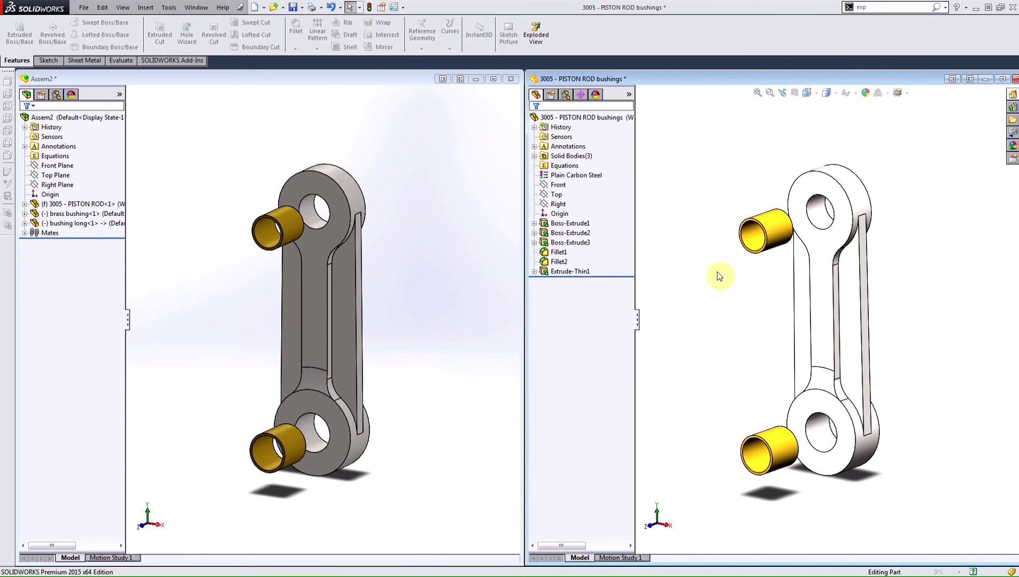
pyautogui.click(364, 79)
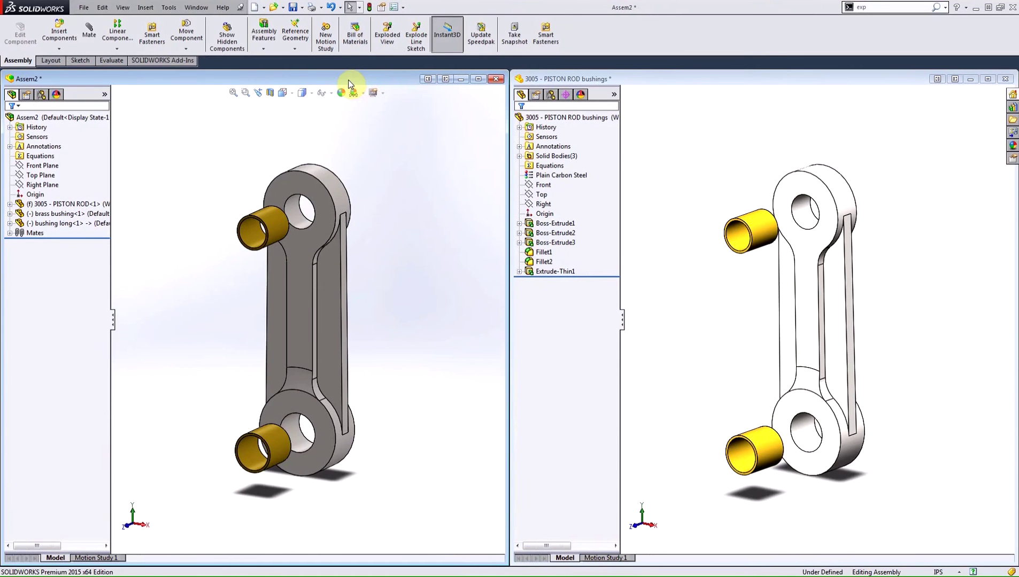
# Step: Make a drawing of Assem2 with a shaded-with-edges isometric exploded view, then start a Bill of Materials
pyautogui.click(84, 7)
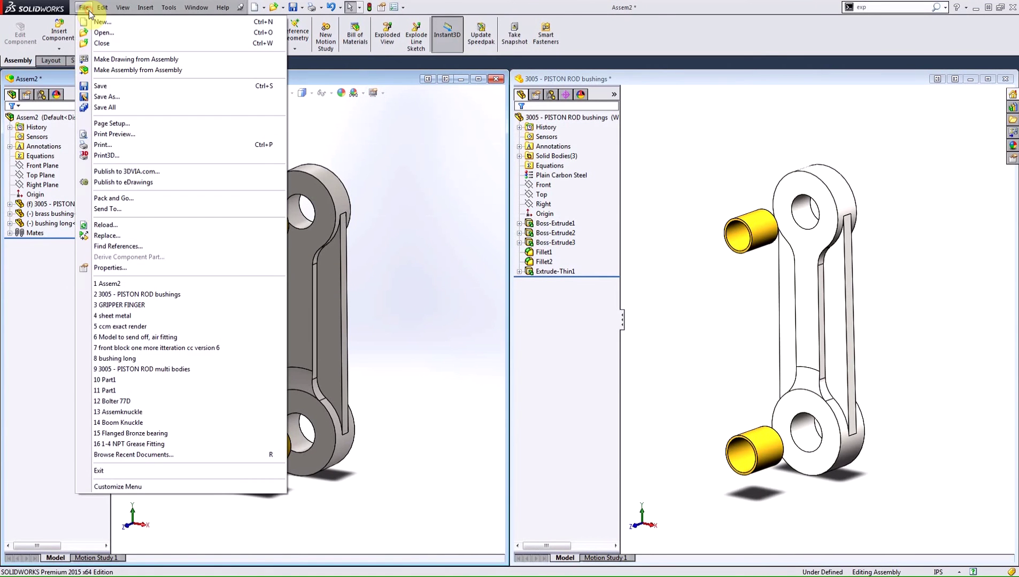
pyautogui.click(122, 58)
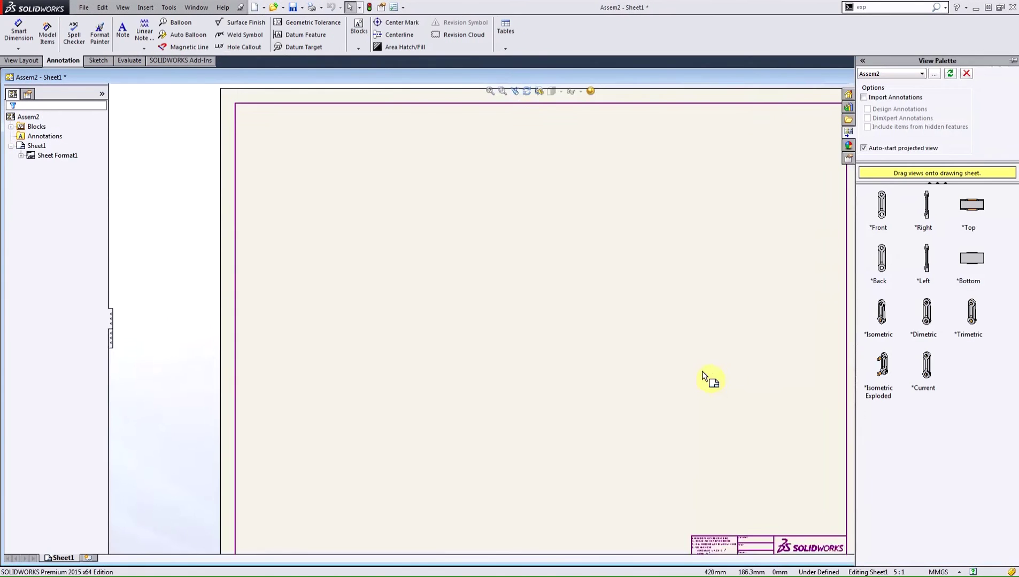
pyautogui.moveTo(882, 368); pyautogui.dragTo(544, 328)
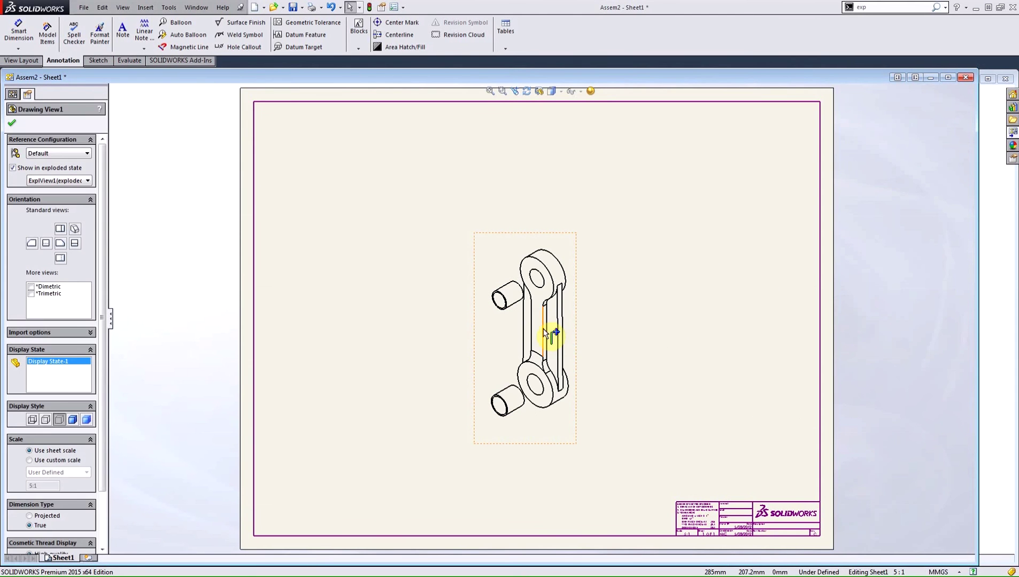
pyautogui.click(72, 421)
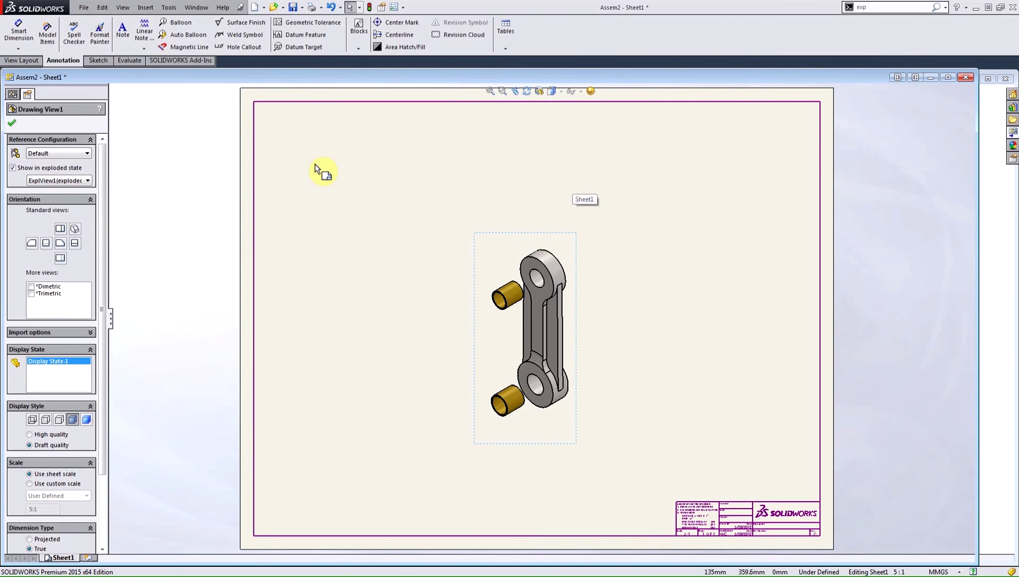
pyautogui.click(12, 123)
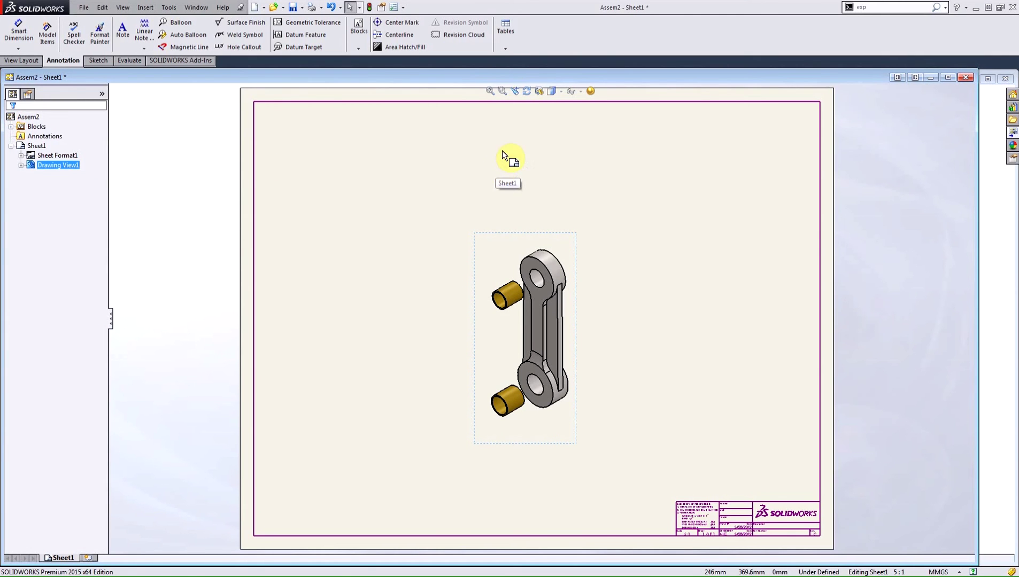
pyautogui.click(505, 48)
pyautogui.click(524, 80)
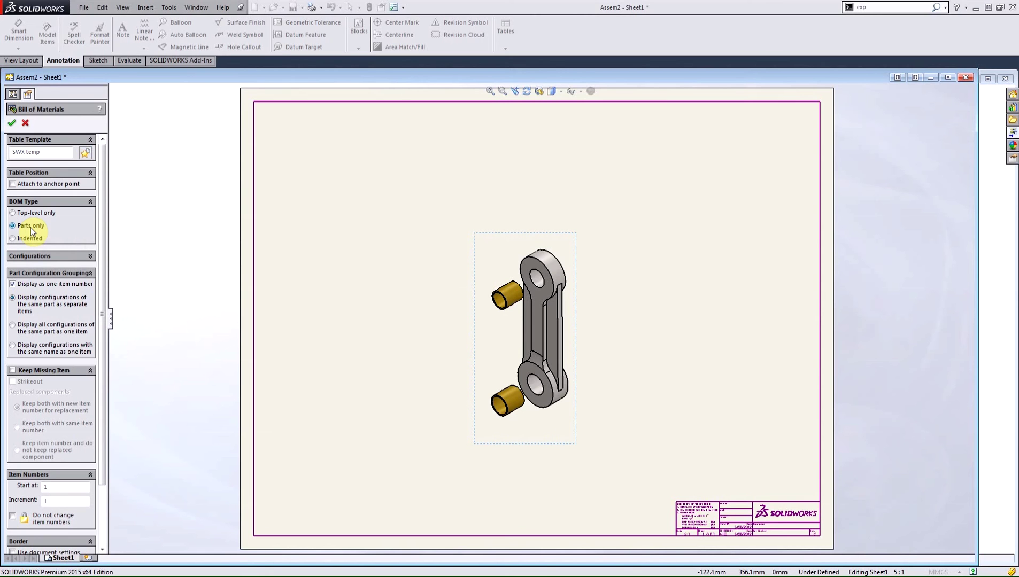
# Step: Place the three-row Bill of Materials at the sheet's top-left corner, then minimize the drawing
pyautogui.click(12, 123)
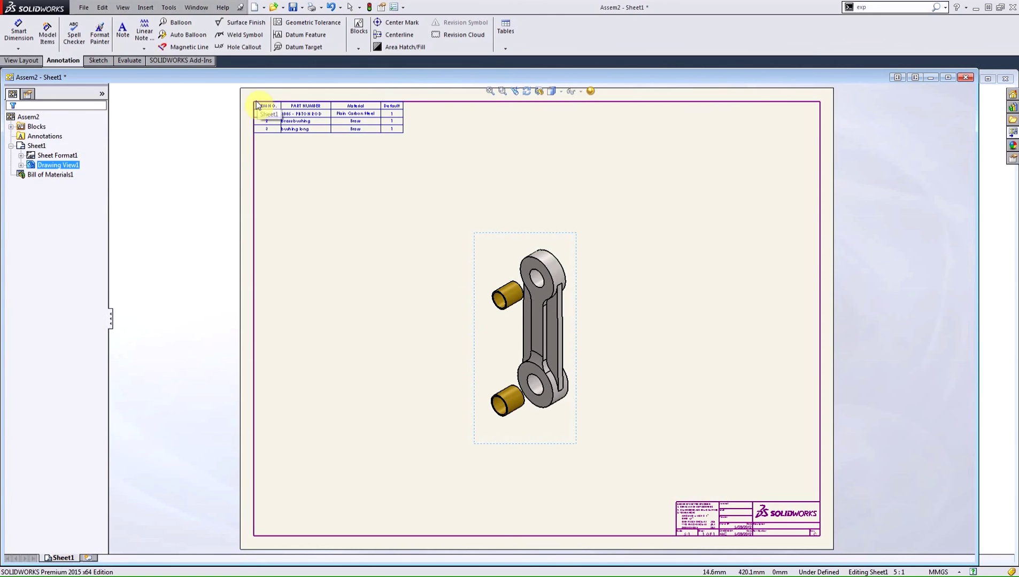
pyautogui.click(257, 105)
pyautogui.scroll(-2, 360, 147)
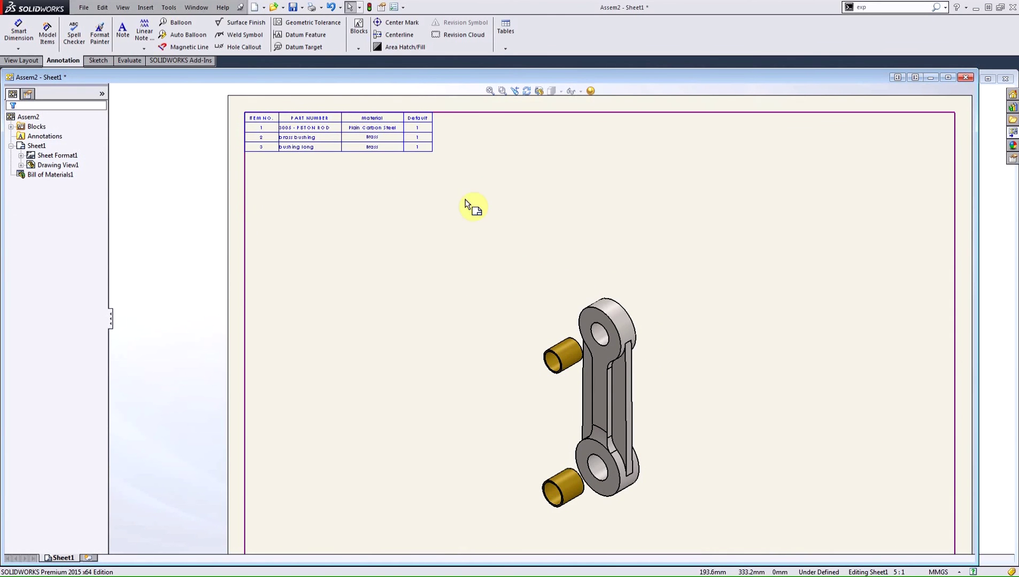
pyautogui.click(357, 143)
pyautogui.scroll(-3, 310, 131)
pyautogui.click(400, 263)
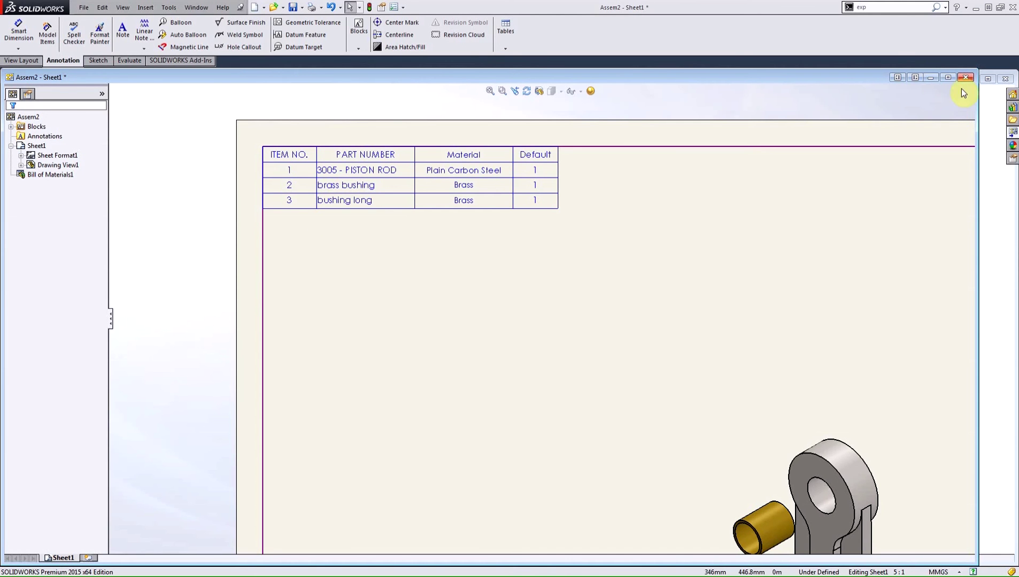
pyautogui.click(931, 80)
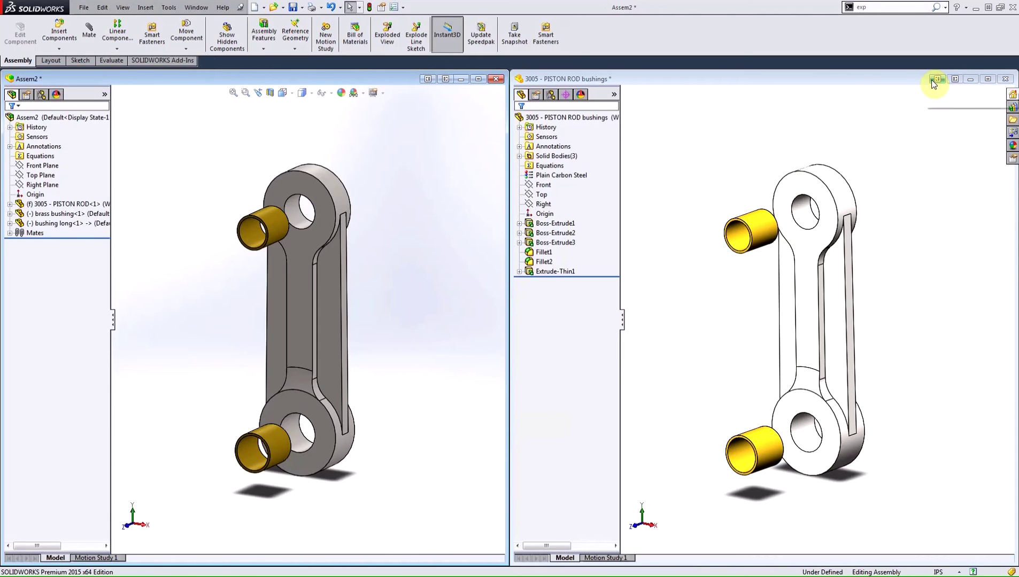
# Step: Make a drawing from the bushings part with an isometric exploded view at the sheet centre
pyautogui.click(84, 7)
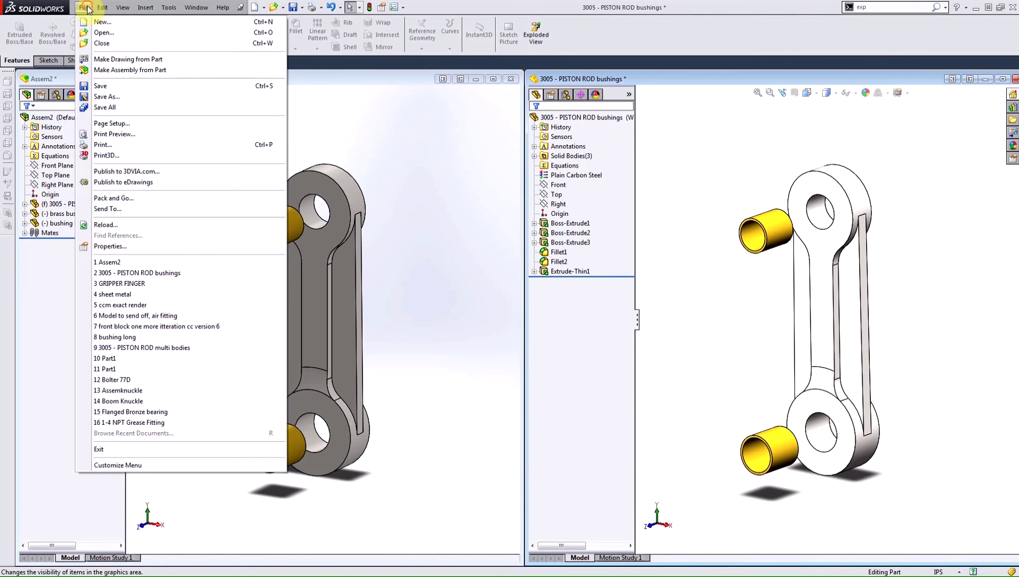
pyautogui.click(114, 60)
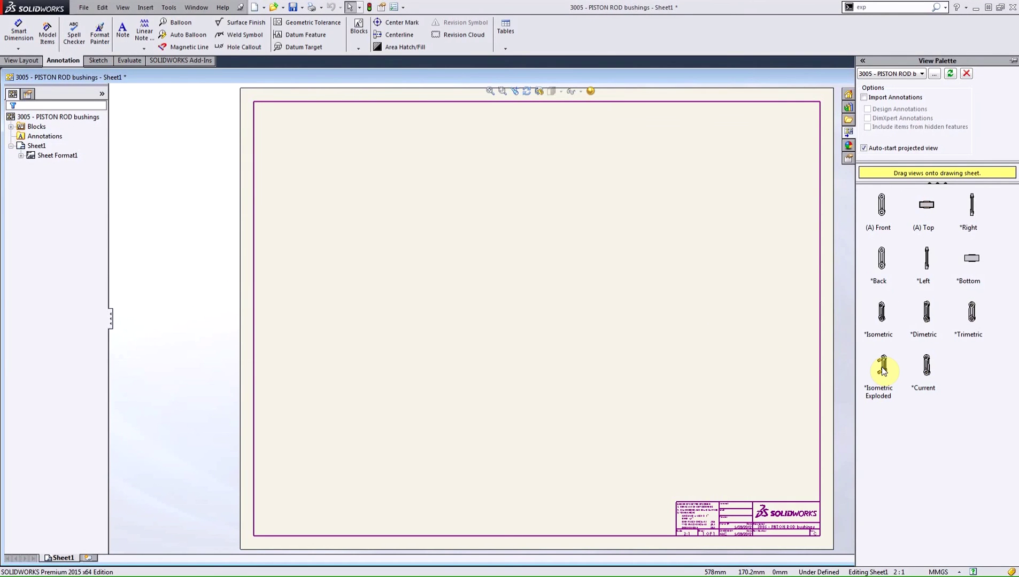
pyautogui.moveTo(883, 370); pyautogui.dragTo(533, 337)
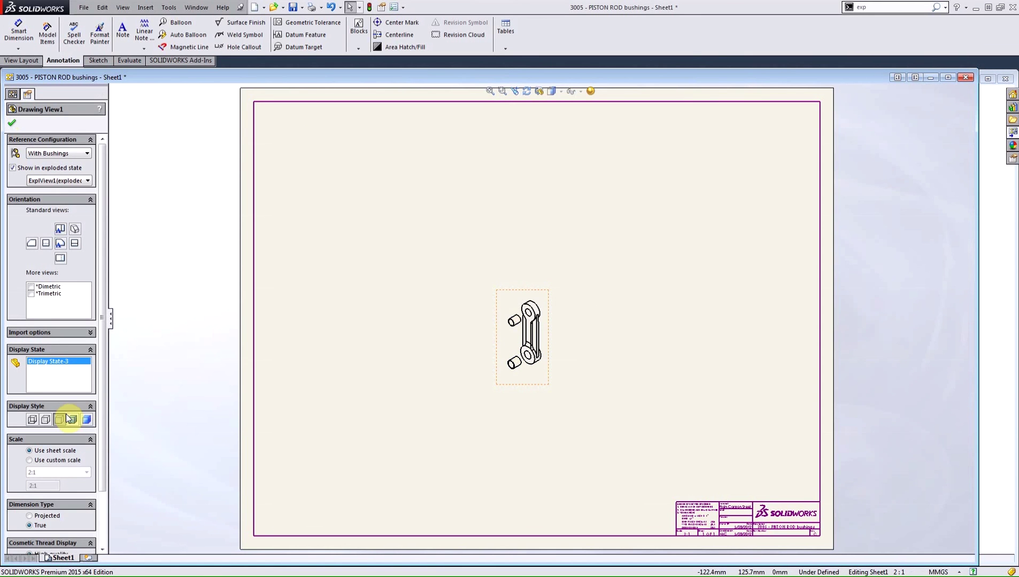
# Step: Set the view to Shaded With Edges at a custom 4:1 scale and shift it up-left
pyautogui.click(73, 420)
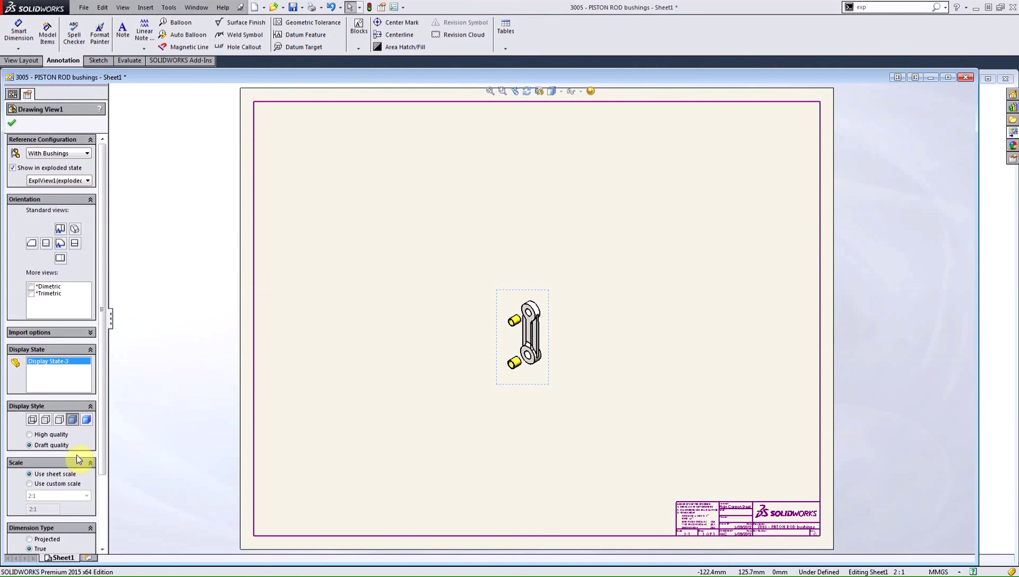
pyautogui.click(29, 485)
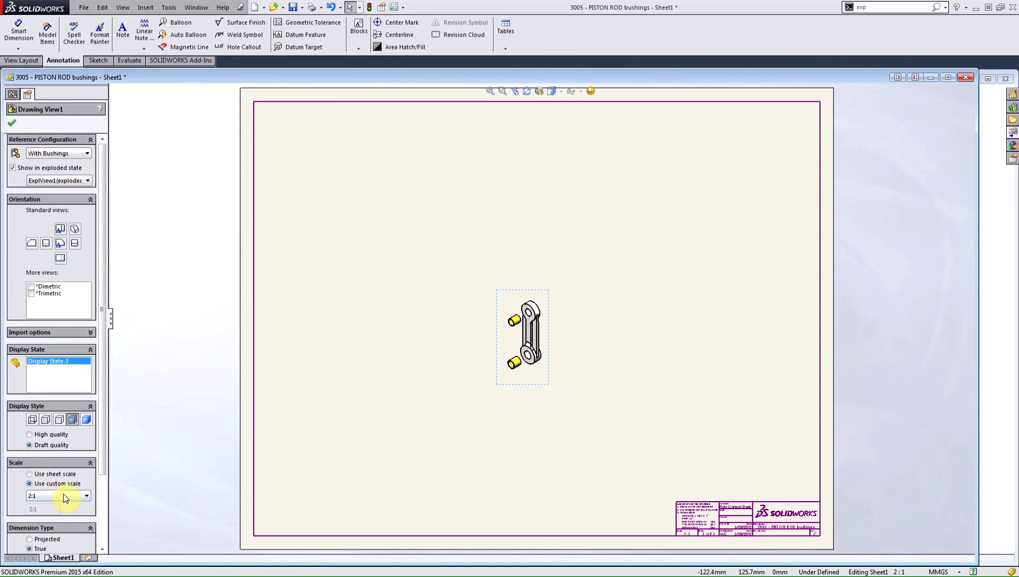
pyautogui.click(63, 494)
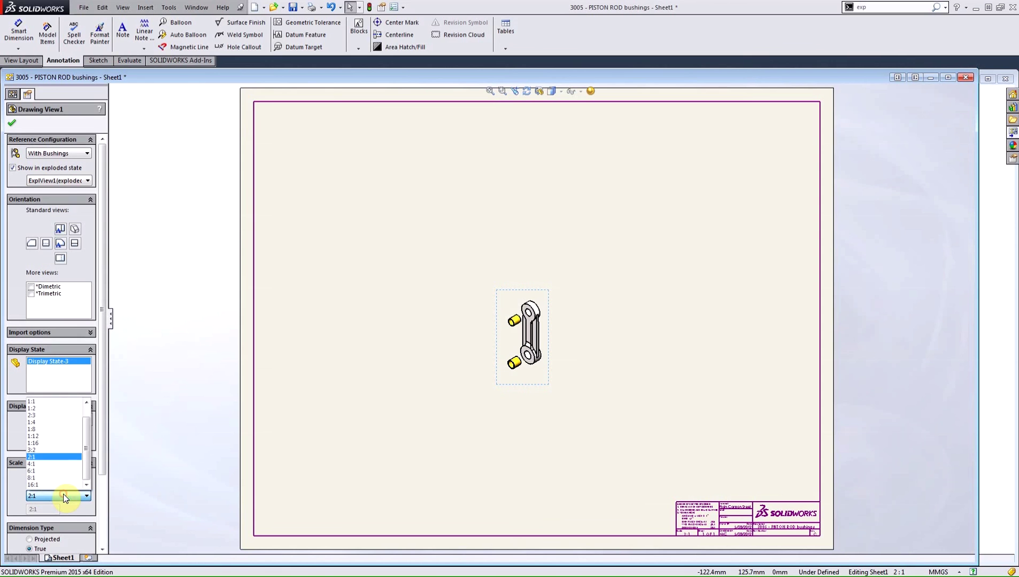
pyautogui.click(32, 464)
pyautogui.moveTo(497, 262); pyautogui.dragTo(402, 221)
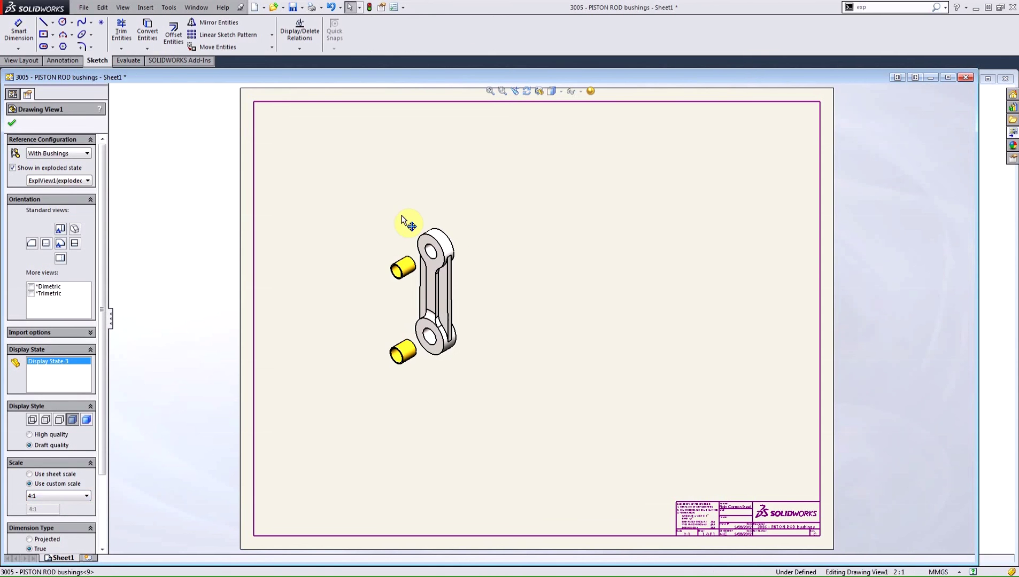
pyautogui.click(12, 122)
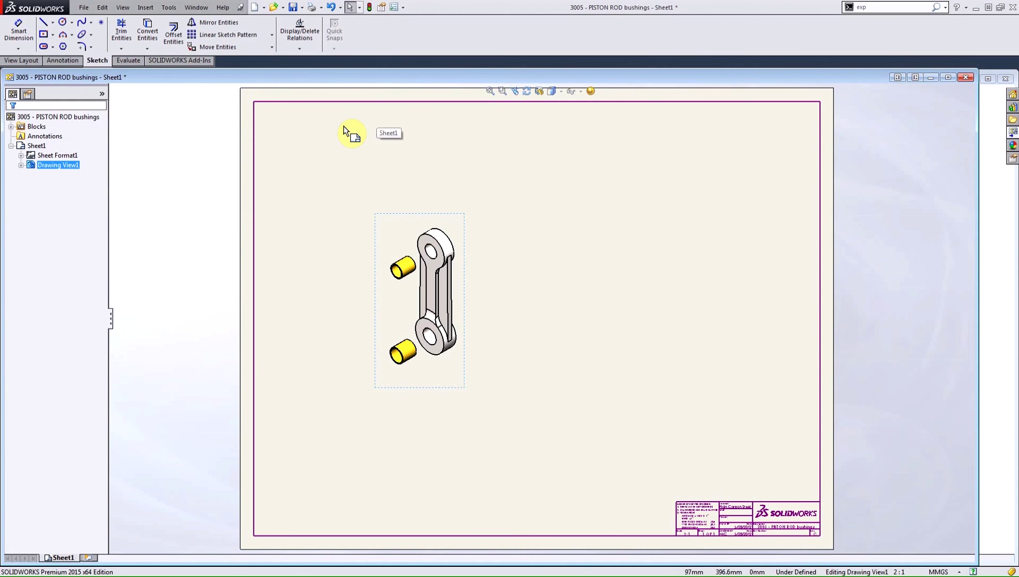
pyautogui.click(58, 60)
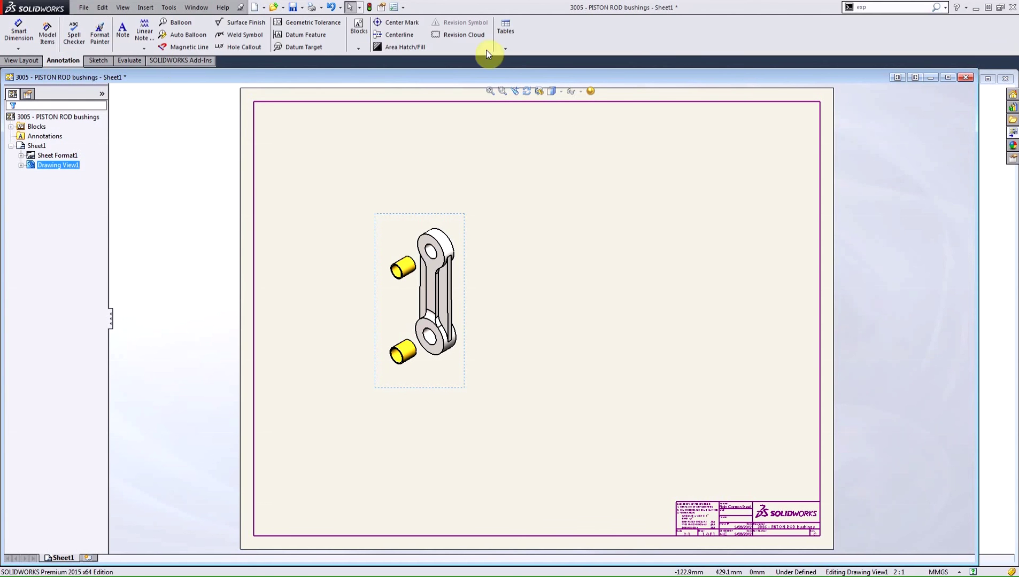
# Step: Insert a Parts-only Bill of Materials at the top-left listing 3005 - PISTON ROD bushings in Plain Carbon Steel
pyautogui.click(507, 46)
pyautogui.click(527, 80)
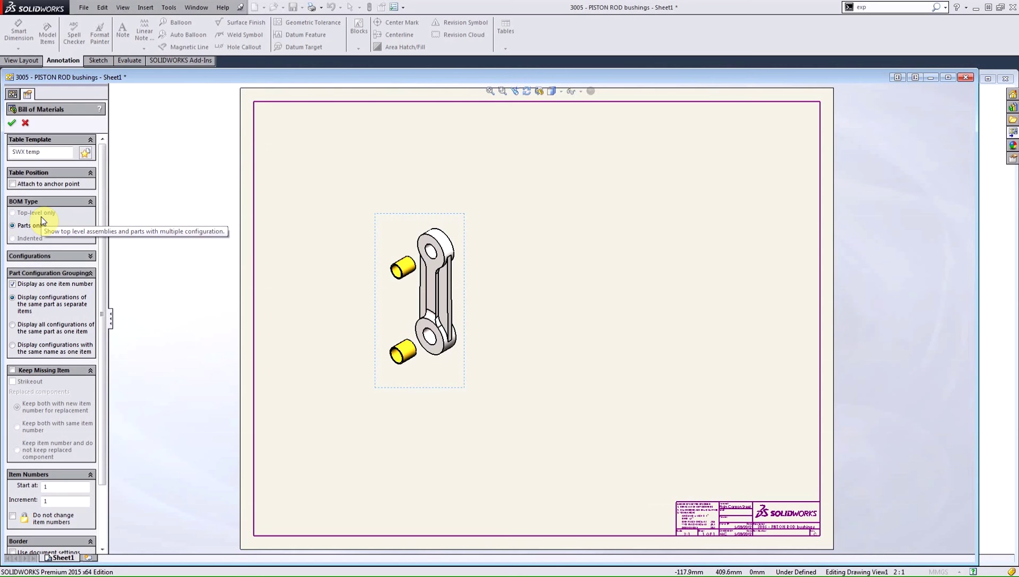
pyautogui.click(12, 124)
pyautogui.click(262, 108)
pyautogui.scroll(-2, 306, 119)
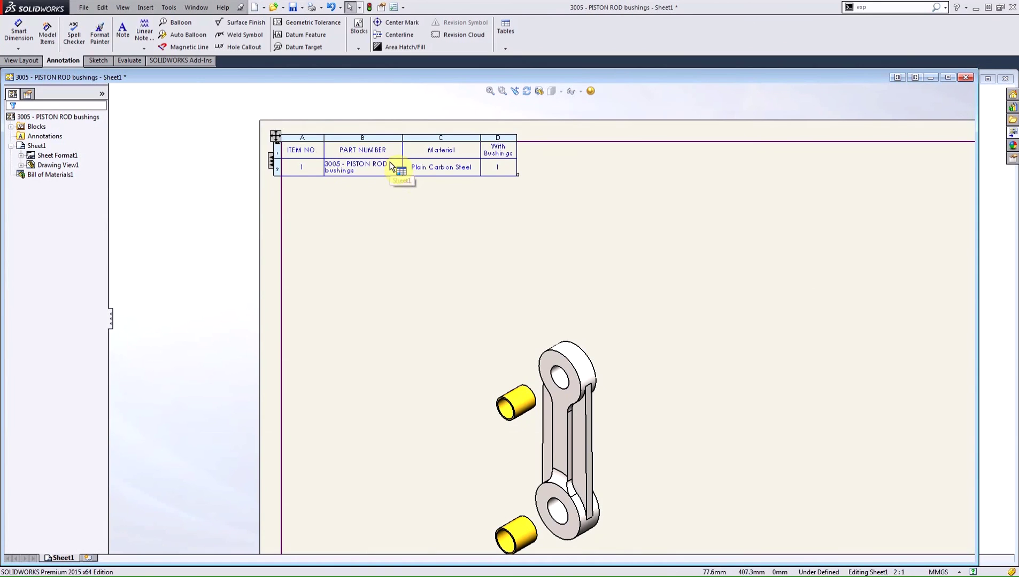